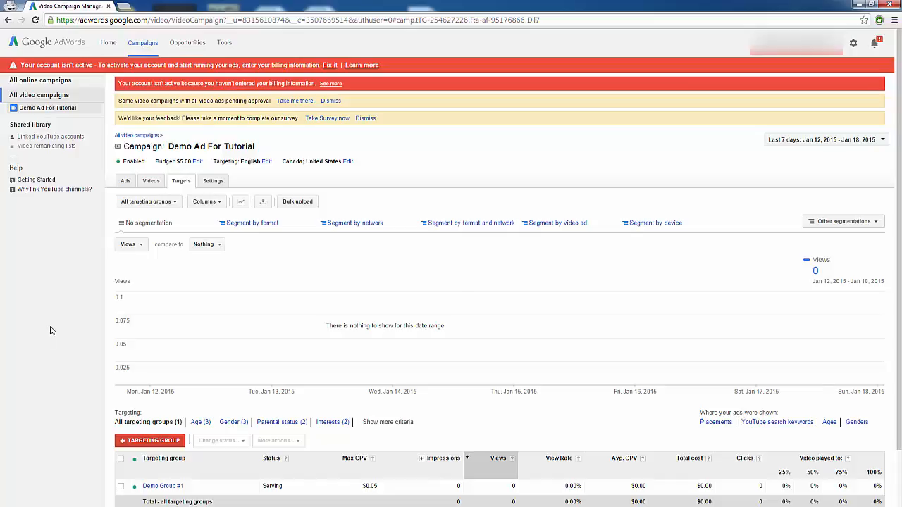
Browse Demo Group #1's targeting criteria for age, gender, parental status and interests.
scroll(50, 330, down, 1)
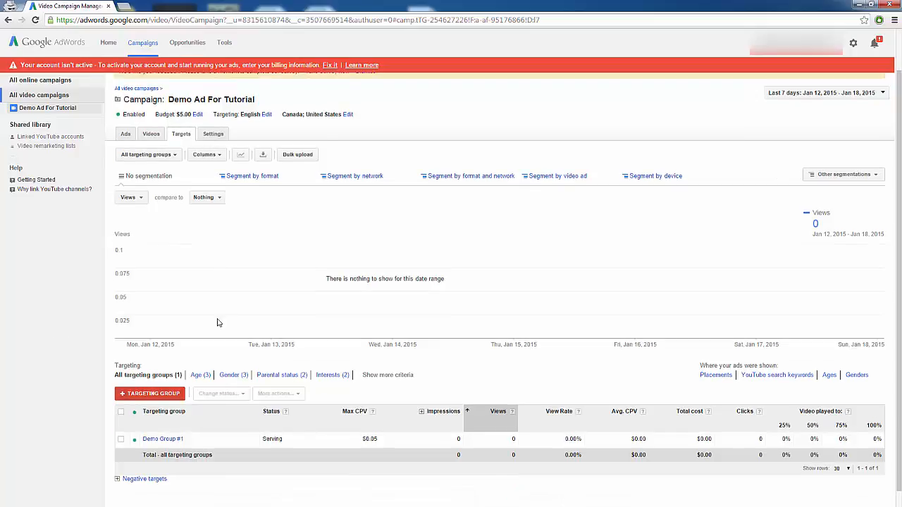
click(167, 438)
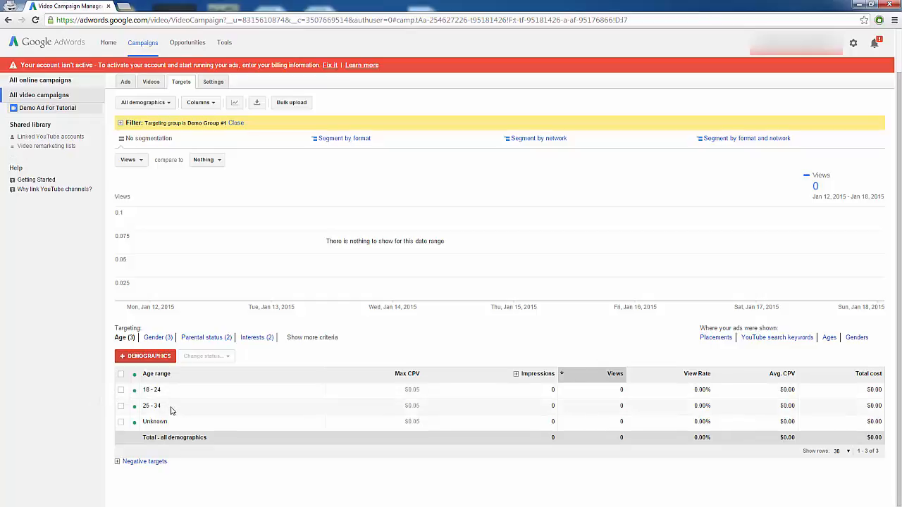
click(158, 337)
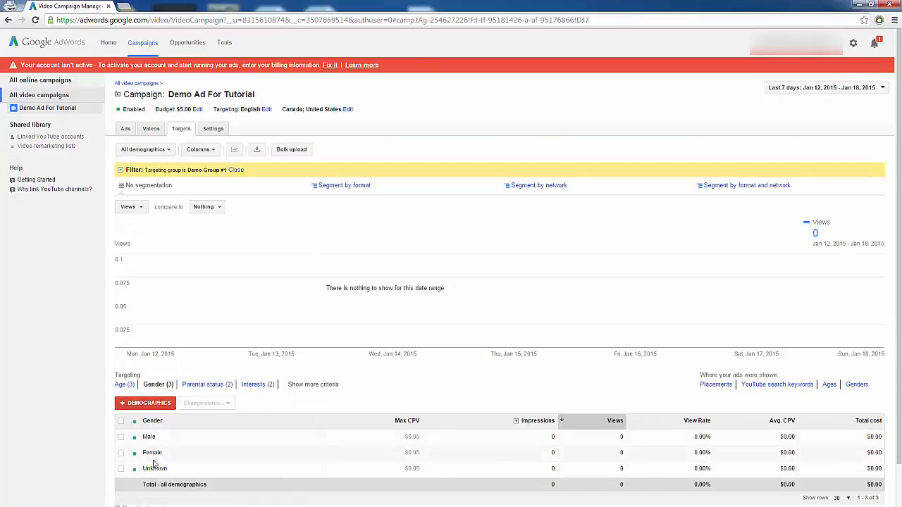
click(213, 387)
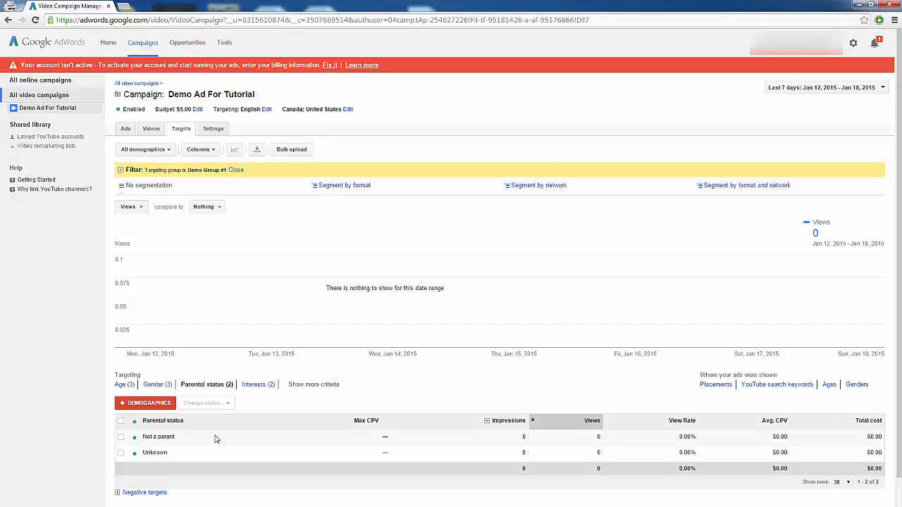
click(260, 385)
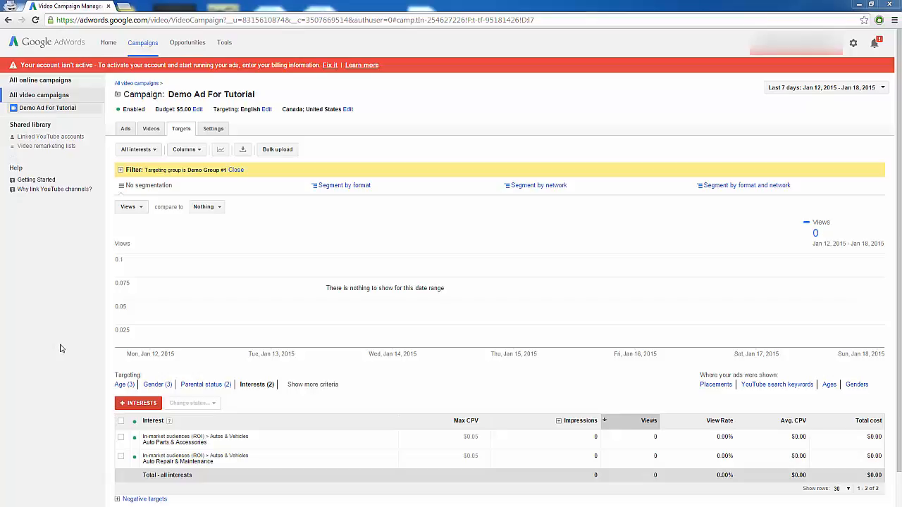
click(129, 386)
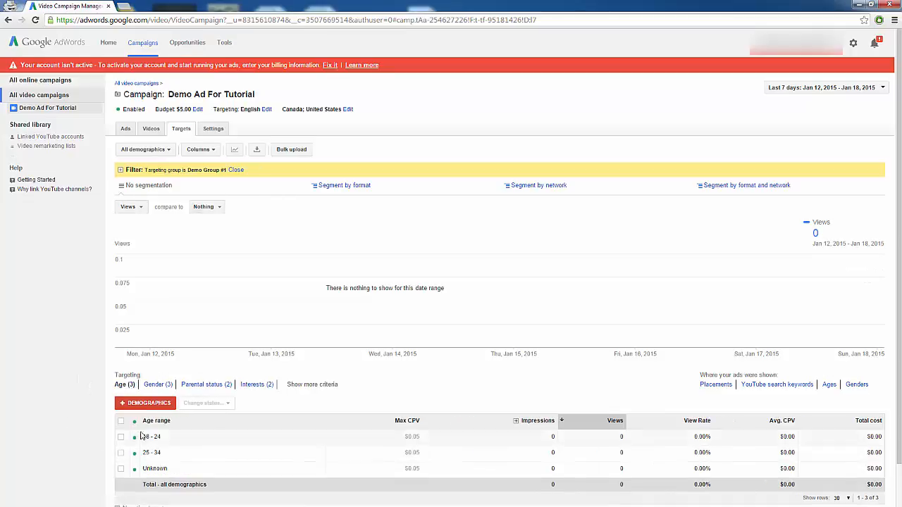
click(144, 406)
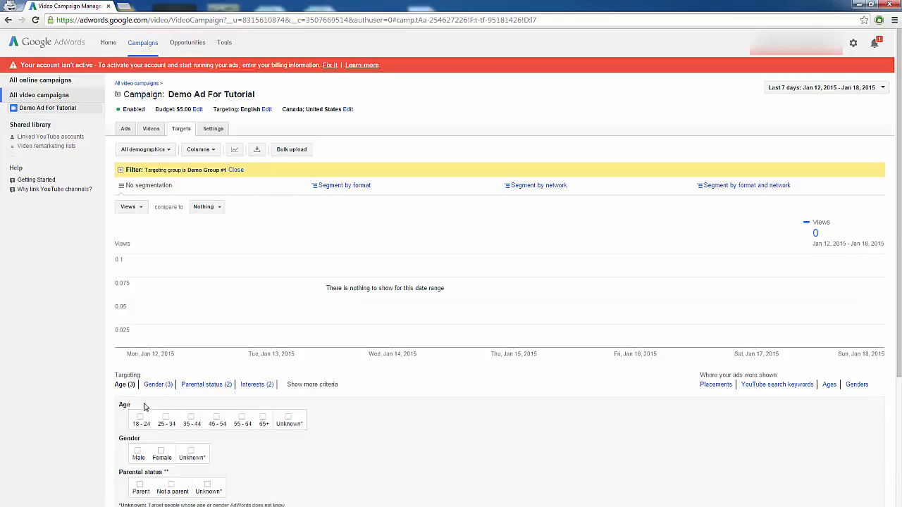
scroll(146, 412, down, 1)
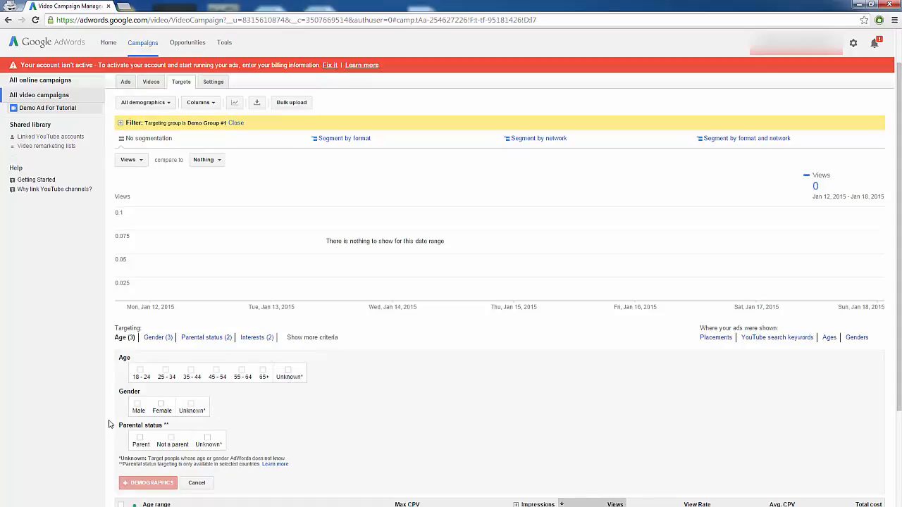
click(196, 482)
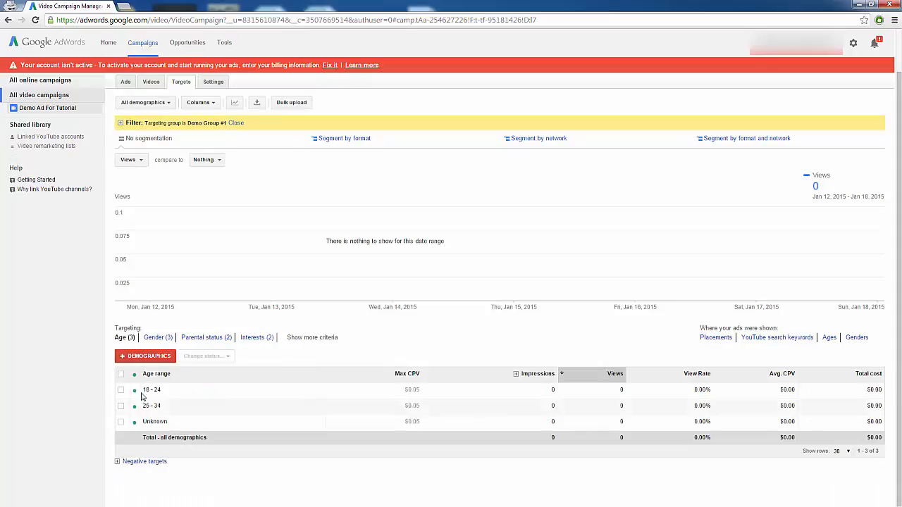
click(257, 338)
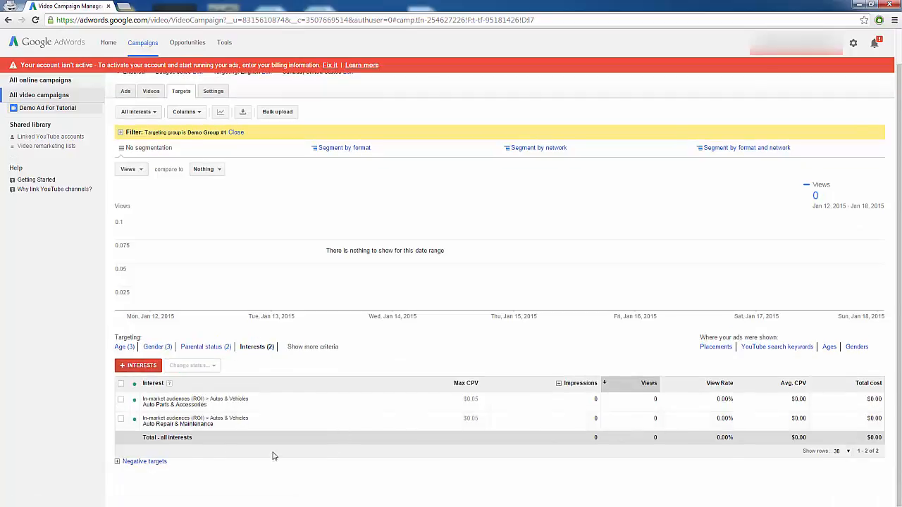
click(134, 365)
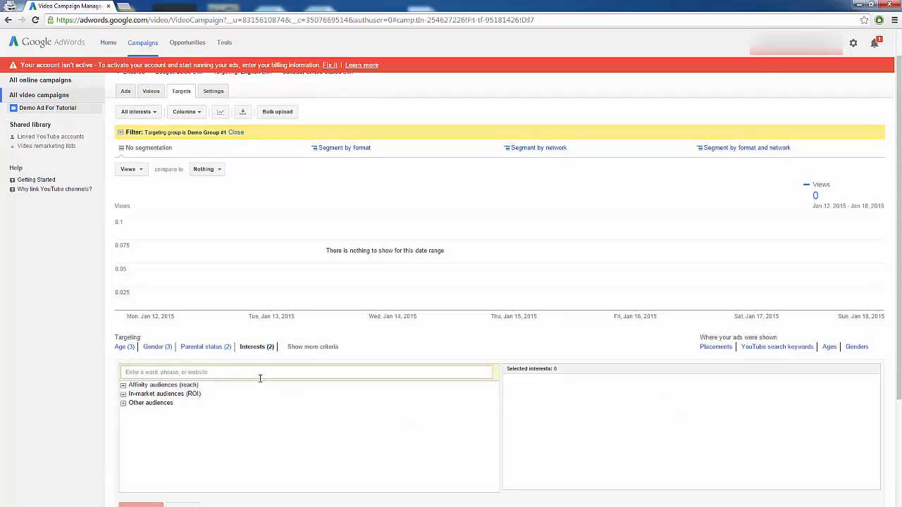
scroll(260, 377, down, 1)
click(182, 462)
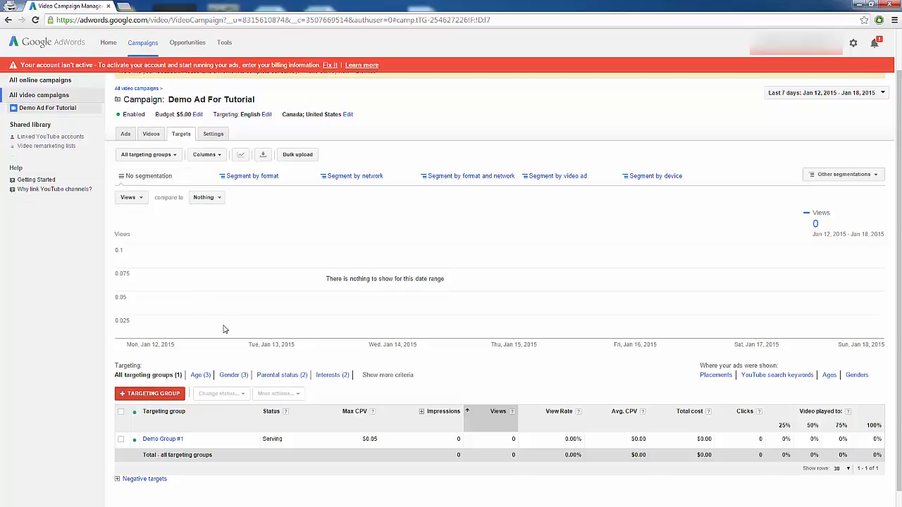
Create a new targeting group named Targeting group 2.
click(144, 395)
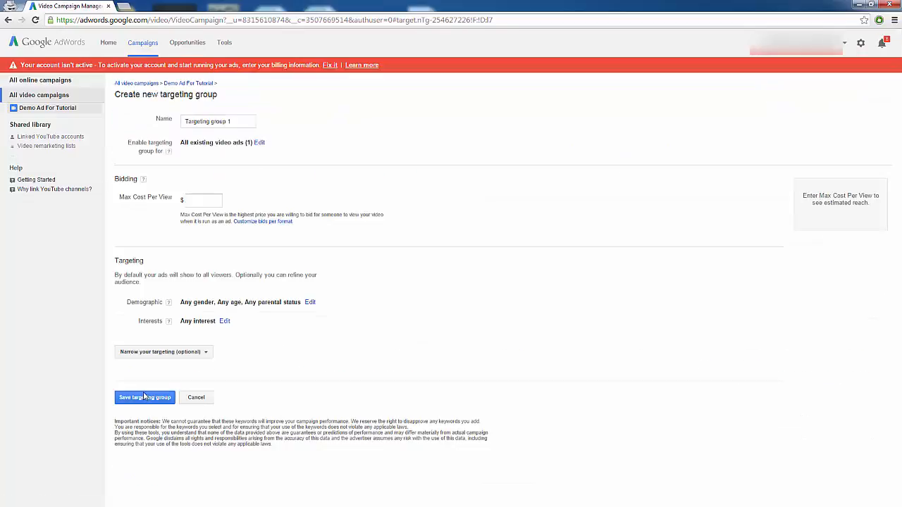
click(240, 121)
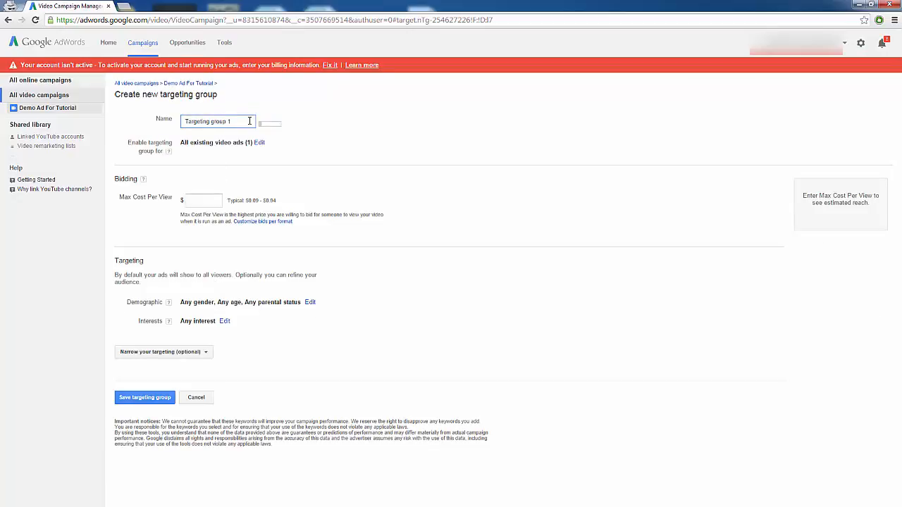
key(BackSpace)
text(2)
Deselect all video ads associated with the new targeting group and save the selection.
click(258, 150)
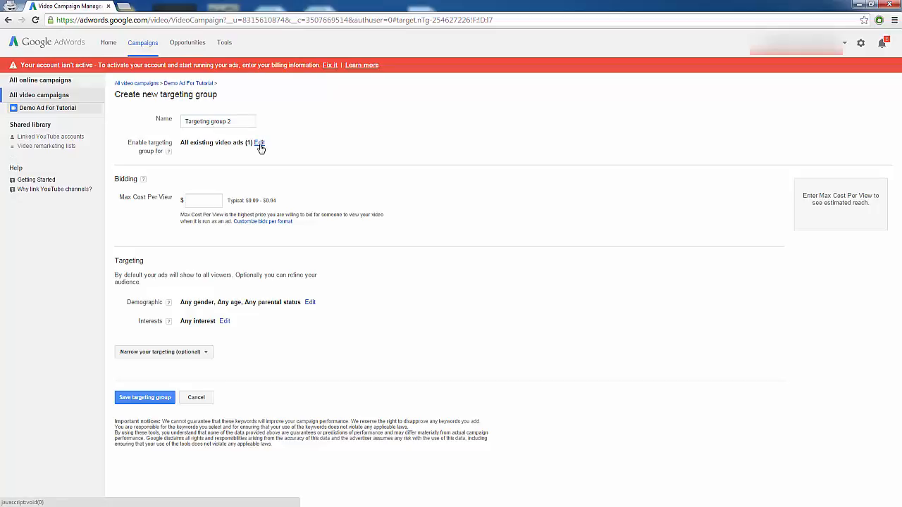
click(260, 143)
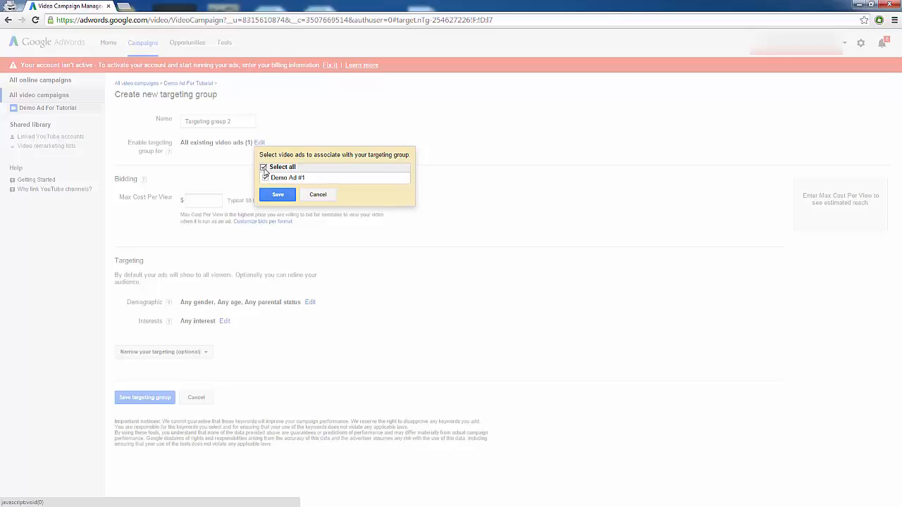
click(263, 168)
click(277, 195)
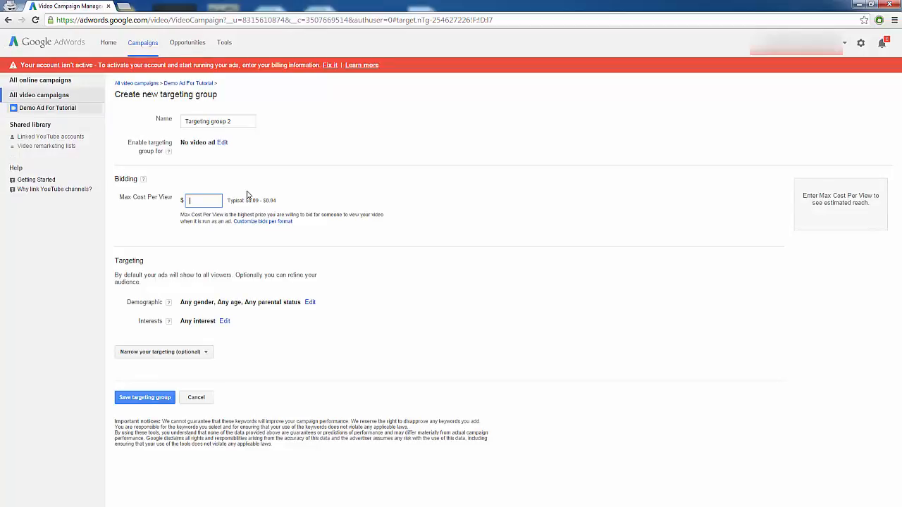
Set the group's max cost per view to $0.10.
text(.10)
click(300, 335)
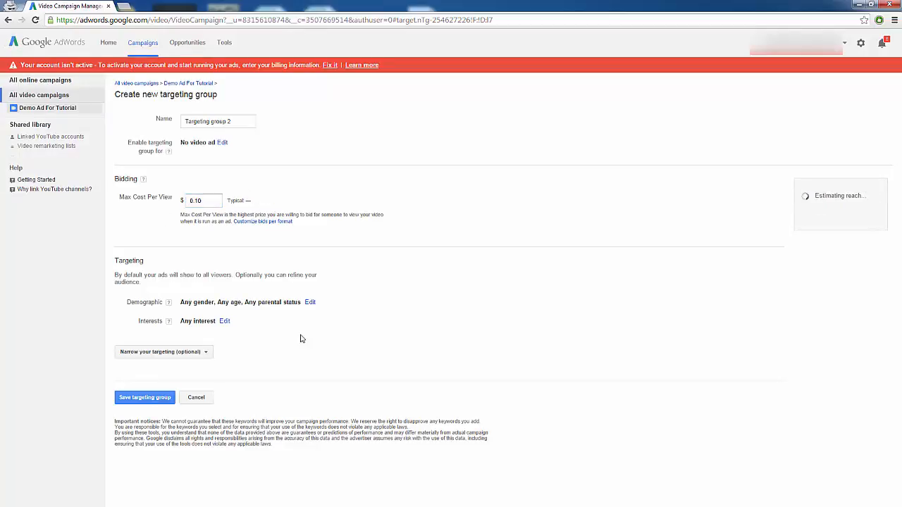
click(310, 303)
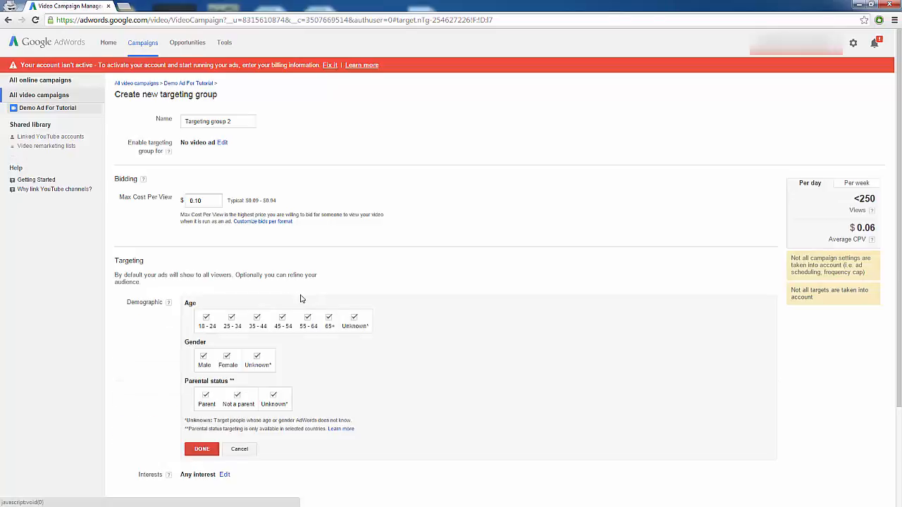
click(240, 451)
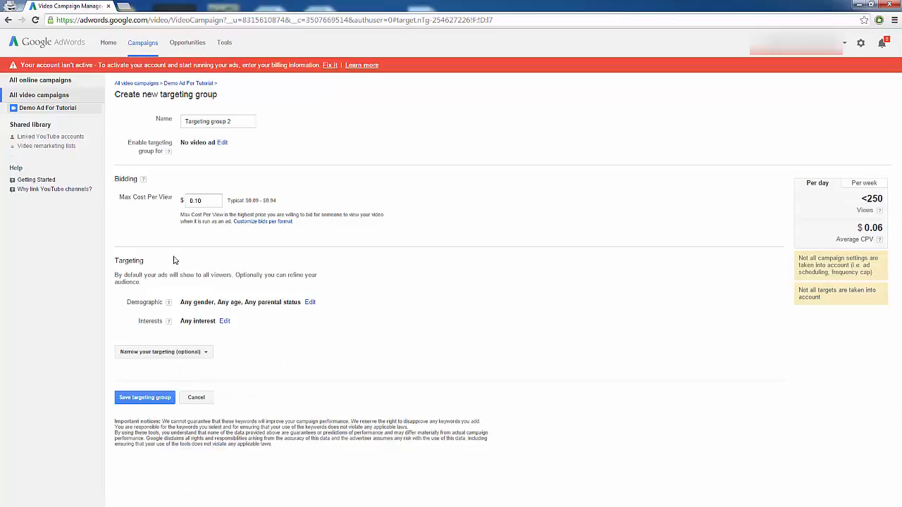
Narrow the targeting by topic and add the Autos & Vehicles topic.
click(208, 353)
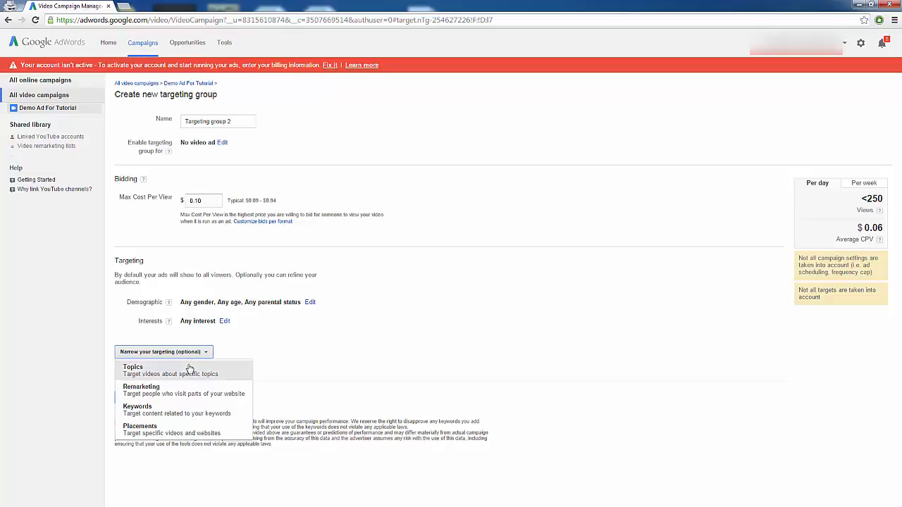
click(186, 373)
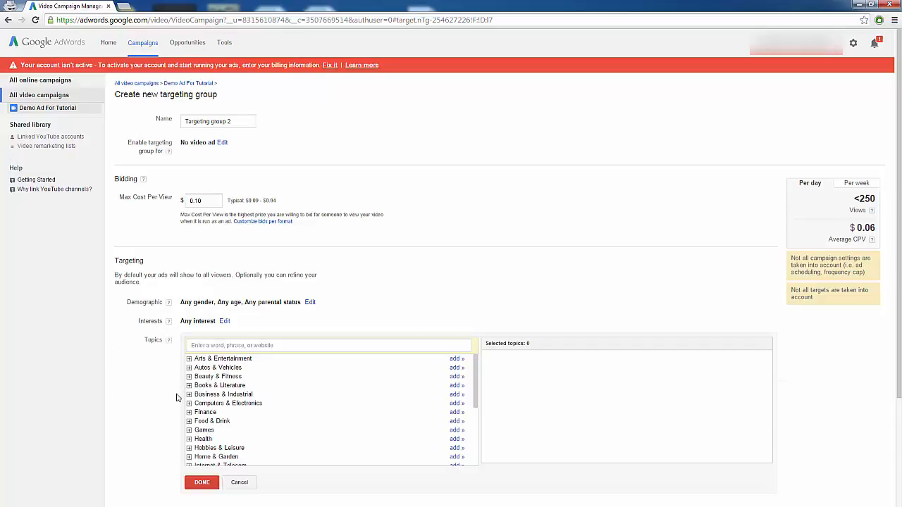
scroll(167, 383, down, 1)
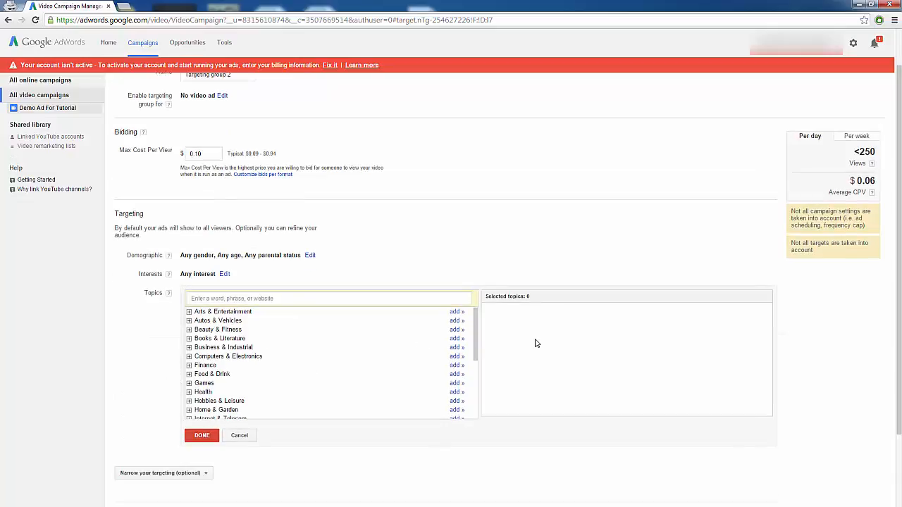
click(189, 320)
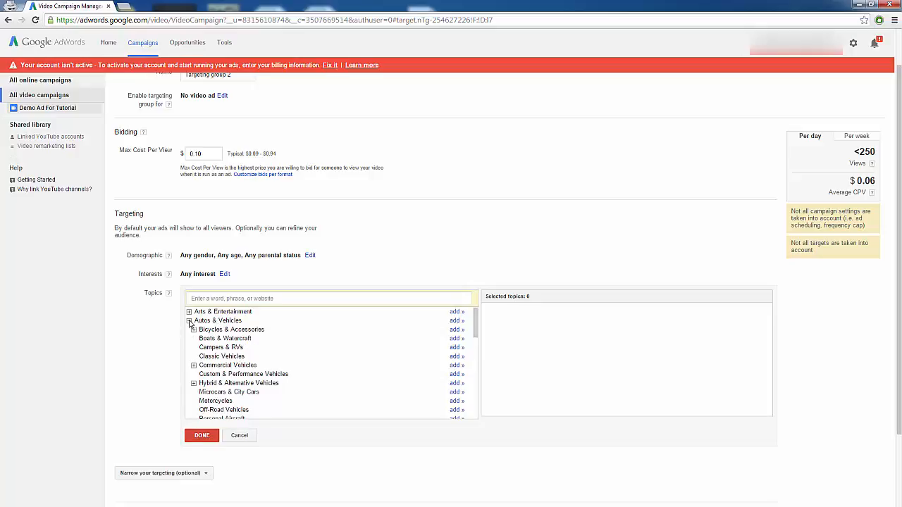
click(454, 321)
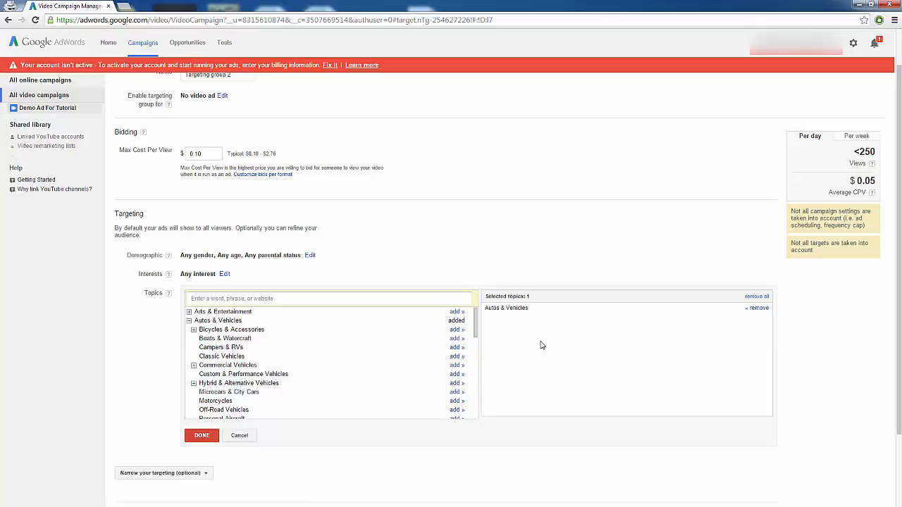
Search interests for auto and add the in-market audience Auto Parts & Accessories.
click(224, 274)
click(236, 279)
text(auto)
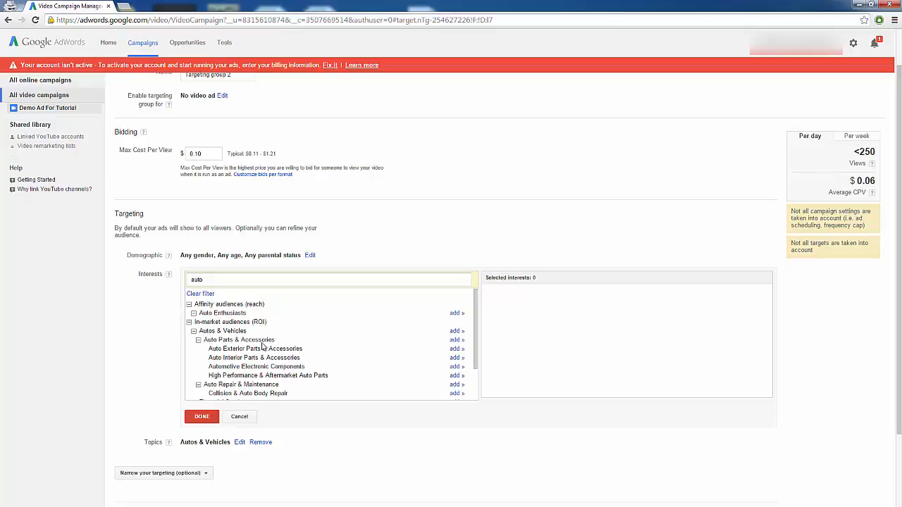
click(458, 341)
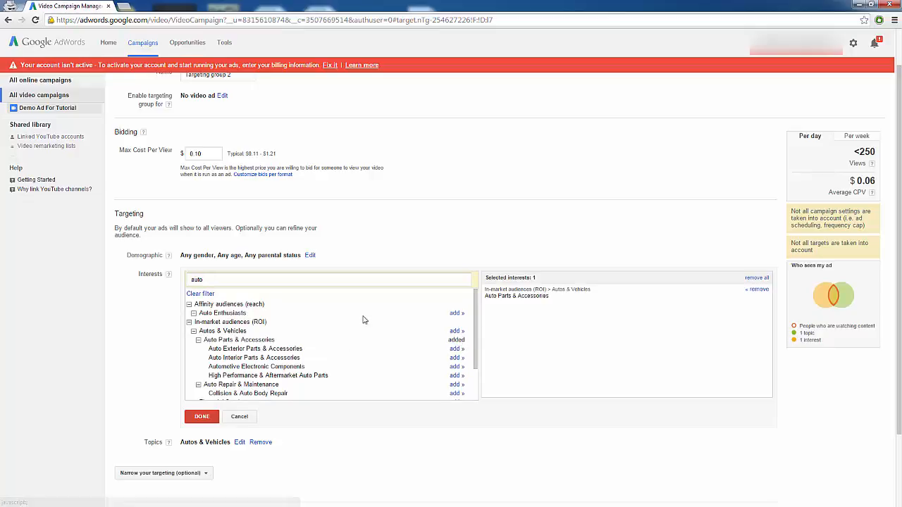
click(201, 417)
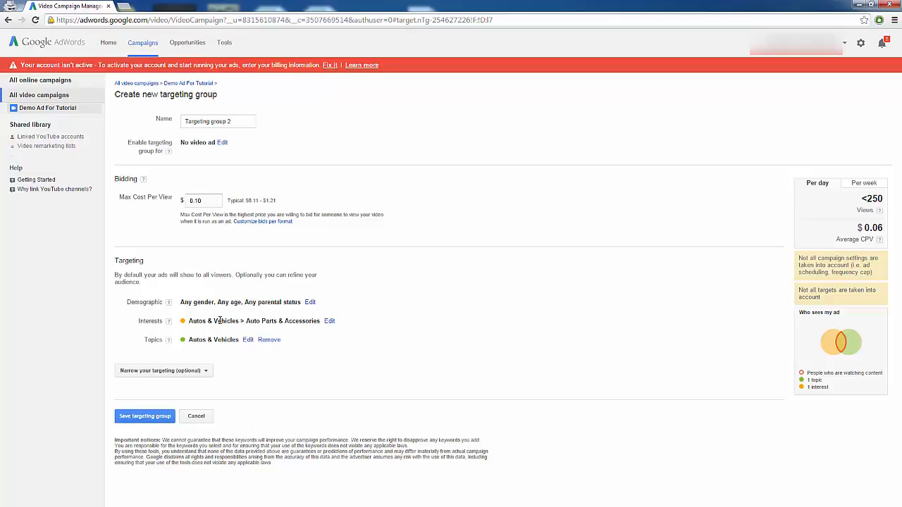
Add keyword targeting with how to change your oil, how often should you change your oil, and how to change your oil in your car.
click(205, 371)
click(183, 429)
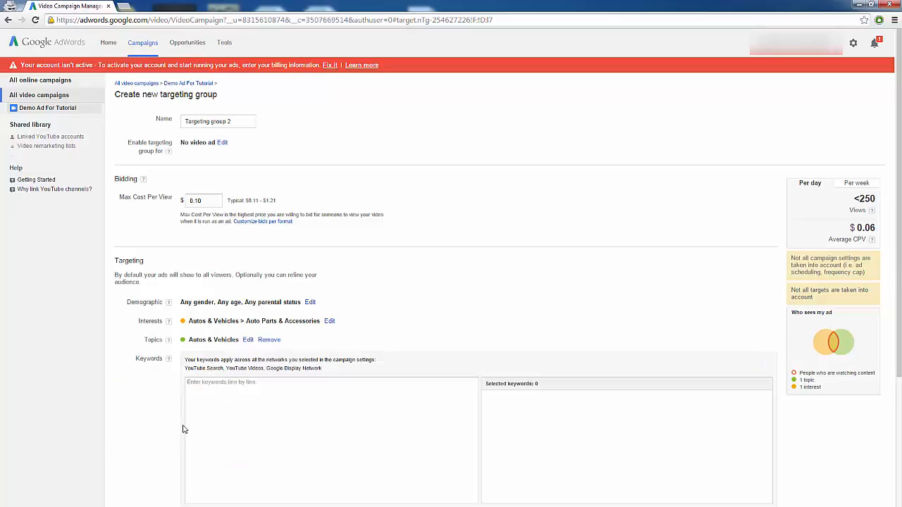
scroll(211, 395, down, 1)
click(245, 364)
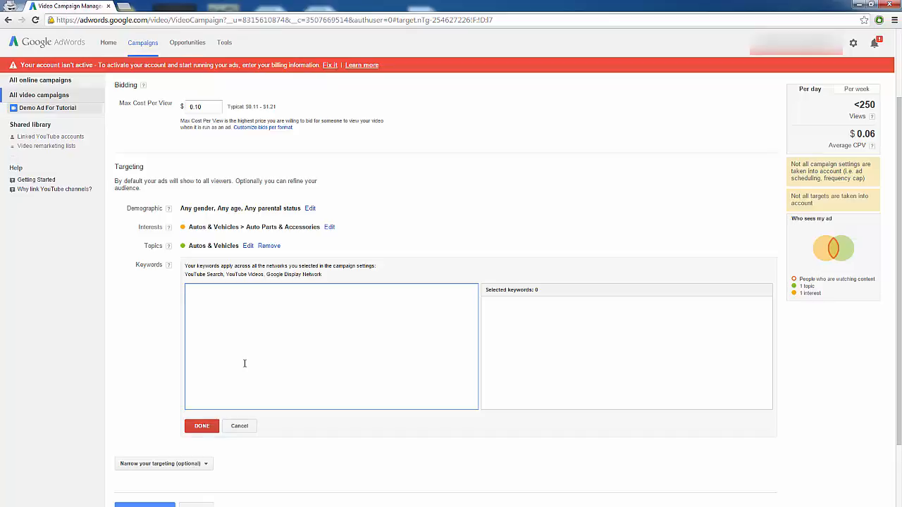
text(how to change your oil)
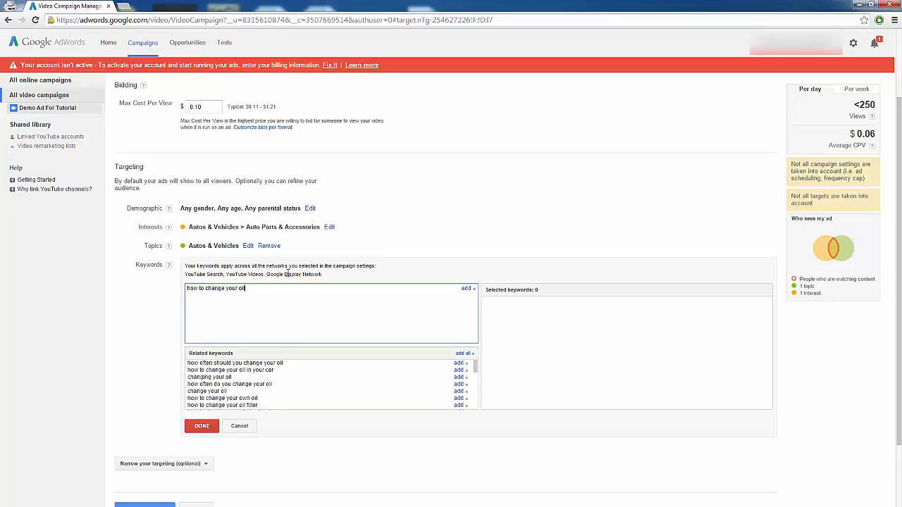
click(466, 288)
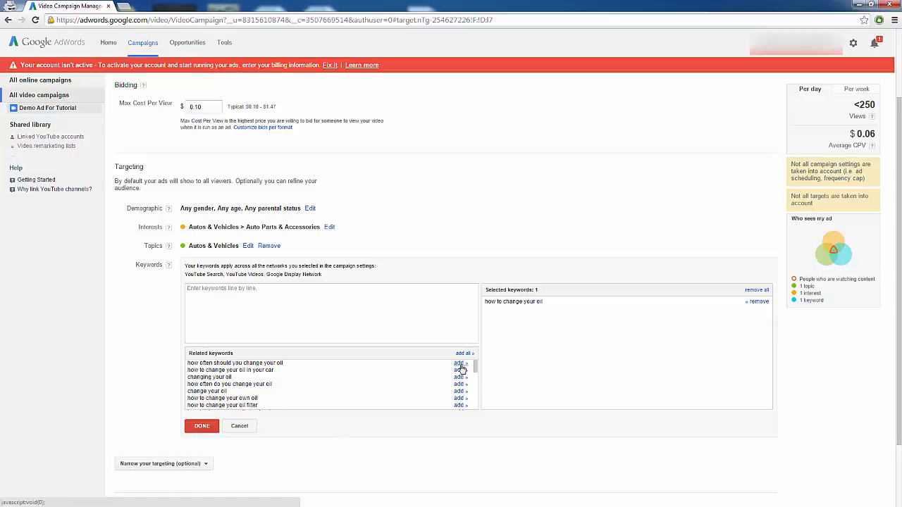
click(459, 364)
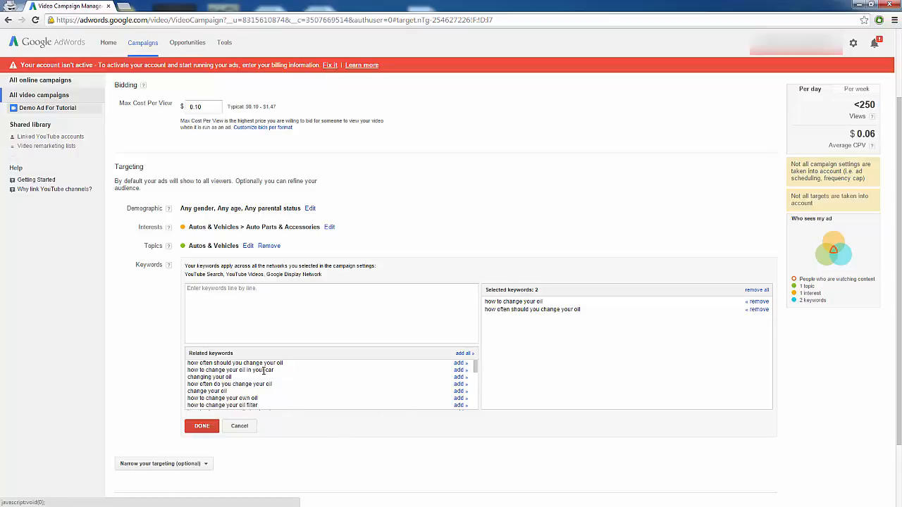
click(458, 370)
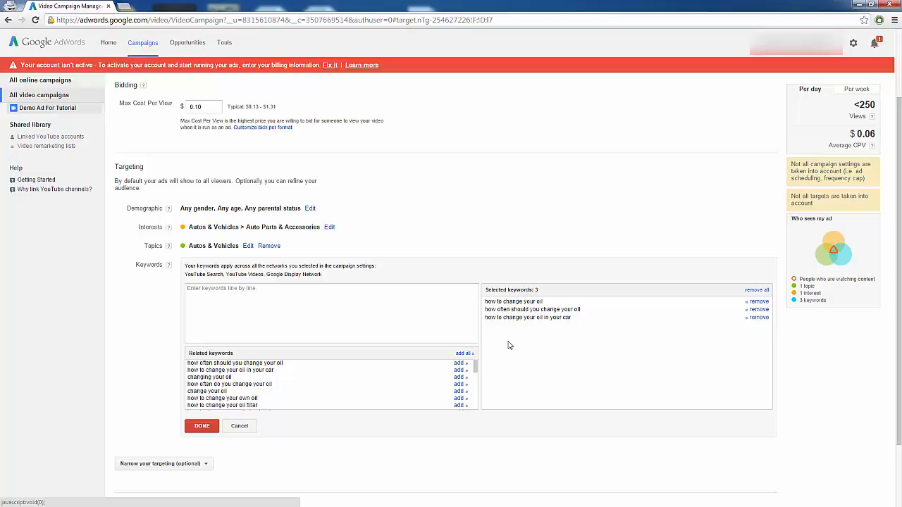
click(202, 426)
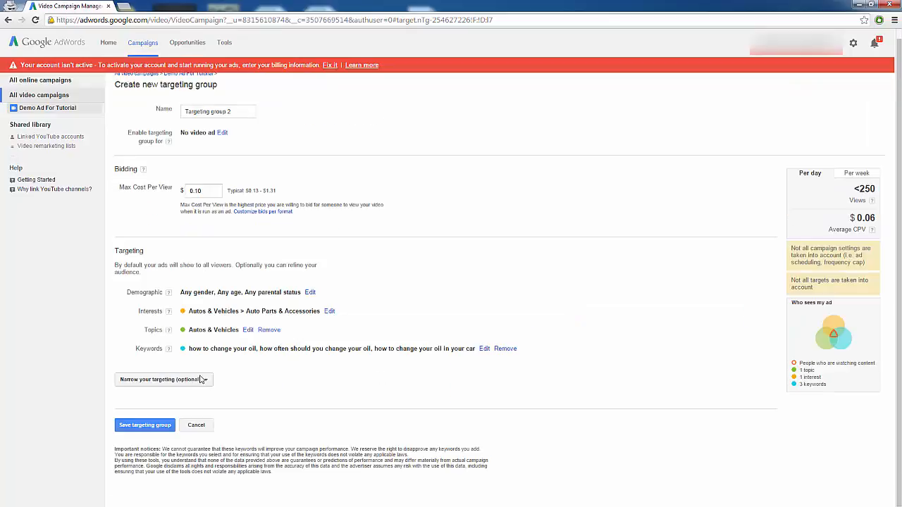
Narrow the targeting by placements and add YouTube.com as a placement.
click(201, 380)
click(171, 458)
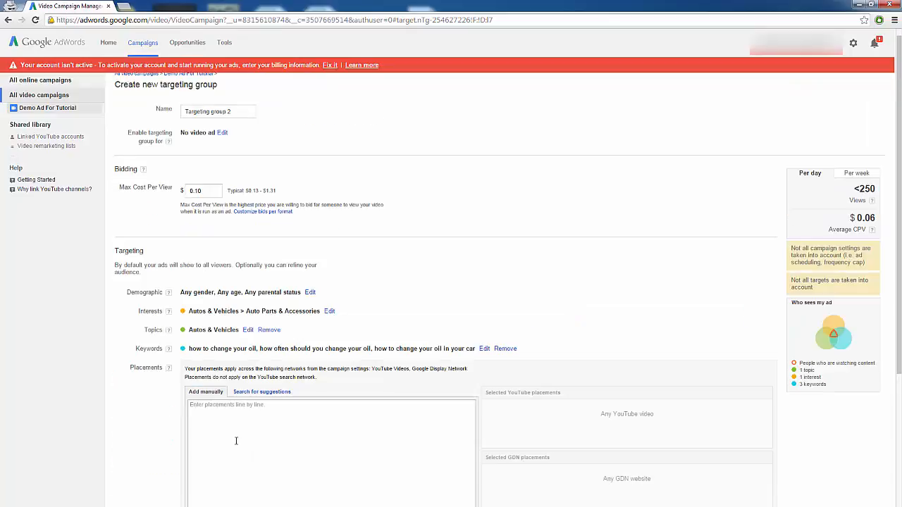
scroll(183, 451, down, 1)
scroll(221, 407, down, 1)
click(246, 336)
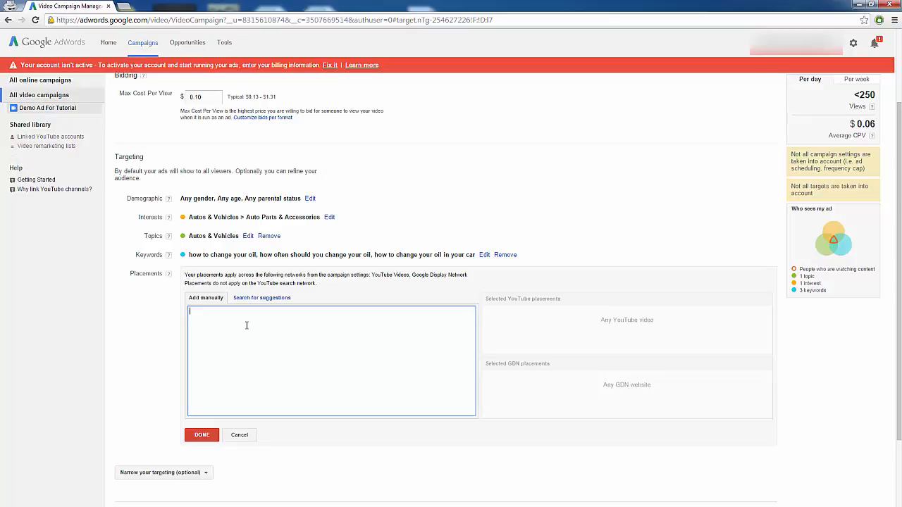
text(youtube.com)
click(465, 311)
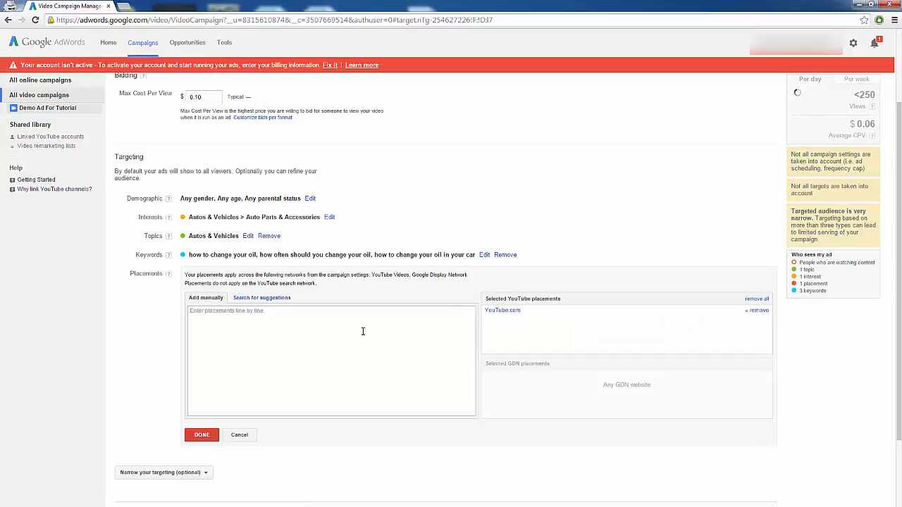
Add humblemechanic.com as a second placement and finish editing placements.
text(hum)
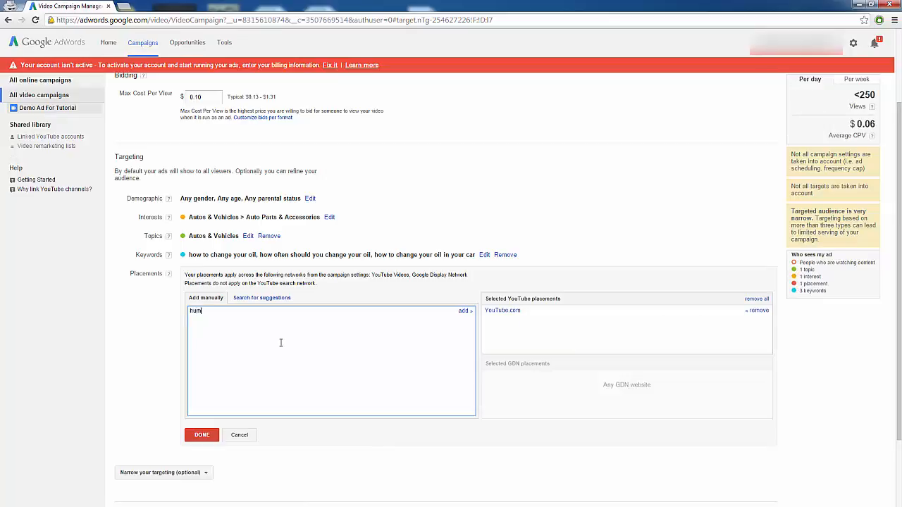
text(blemechanic.com)
click(465, 311)
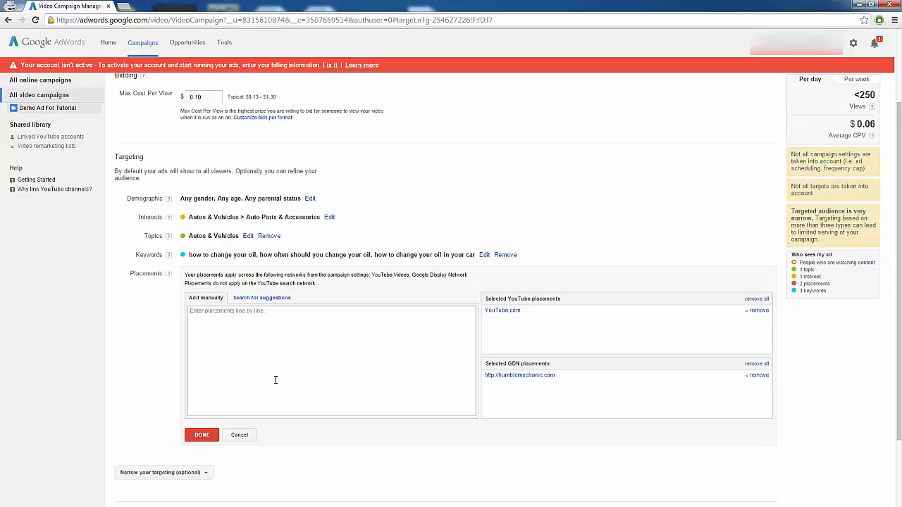
click(201, 434)
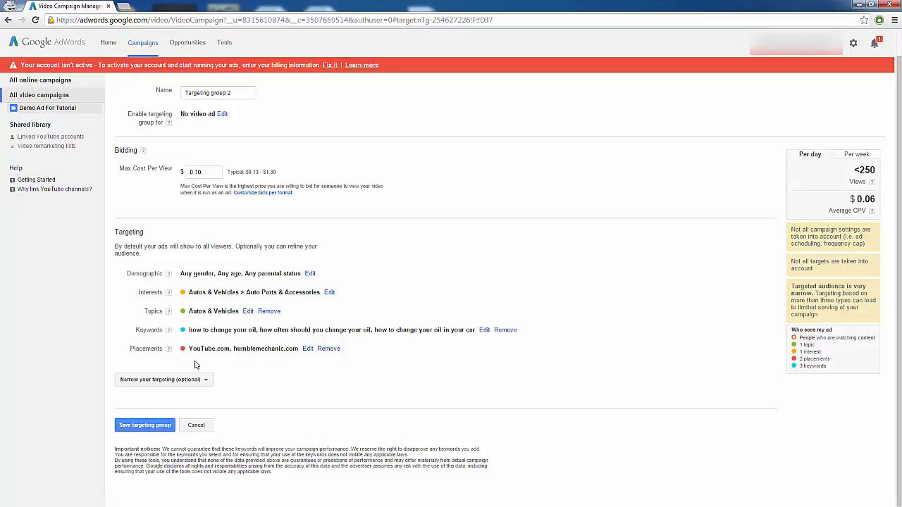
Remove the placement targeting and save the targeting group.
click(333, 350)
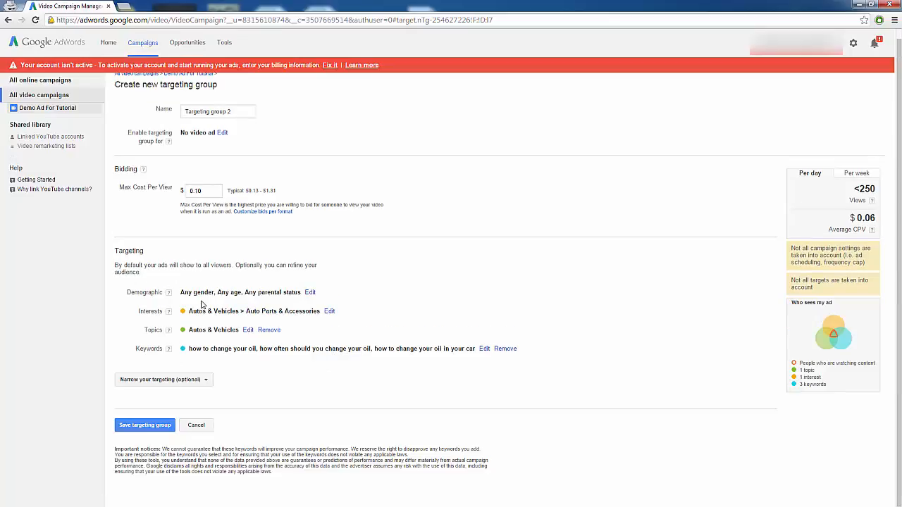
click(130, 425)
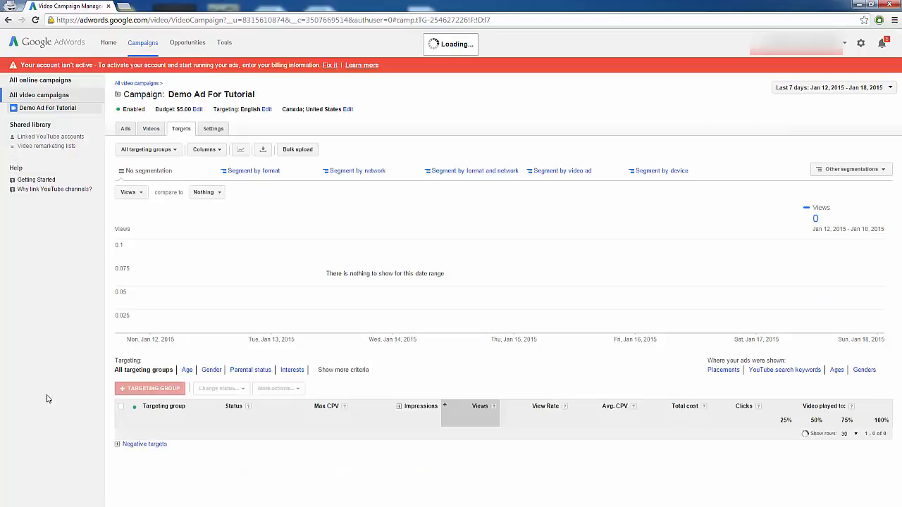
scroll(147, 472, down, 1)
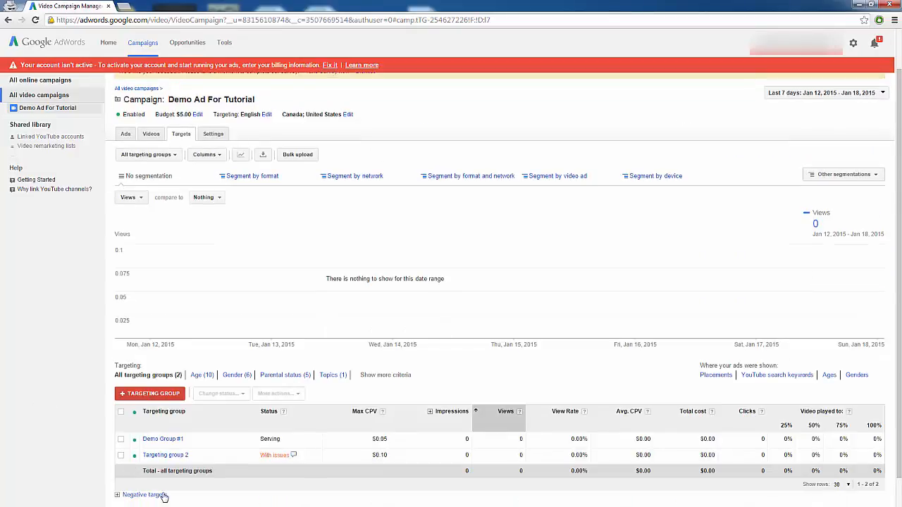